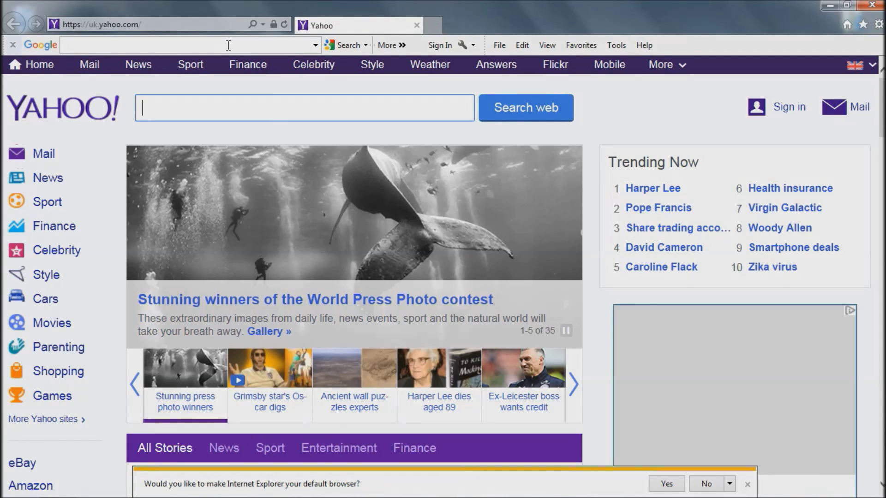
pyautogui.write('Align')
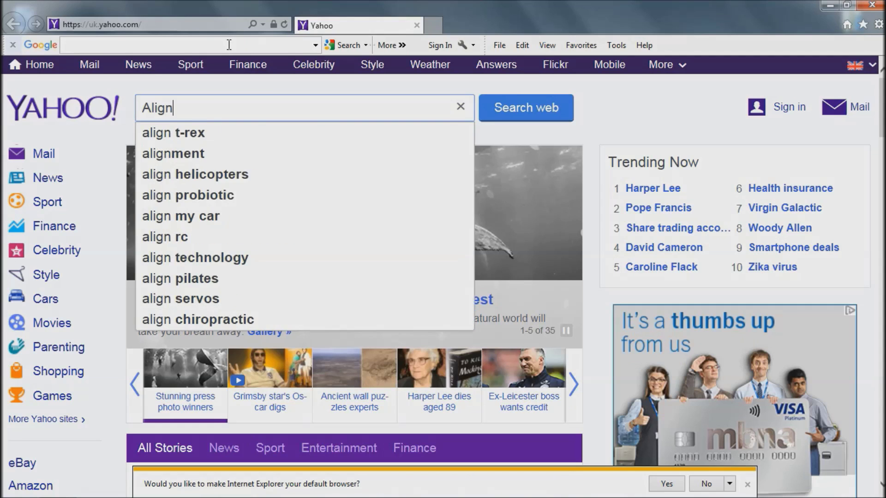
pyautogui.press('BackSpace')
pyautogui.press('BackSpace')
pyautogui.press('BackSpace')
pyautogui.press('BackSpace')
pyautogui.press('BackSpace')
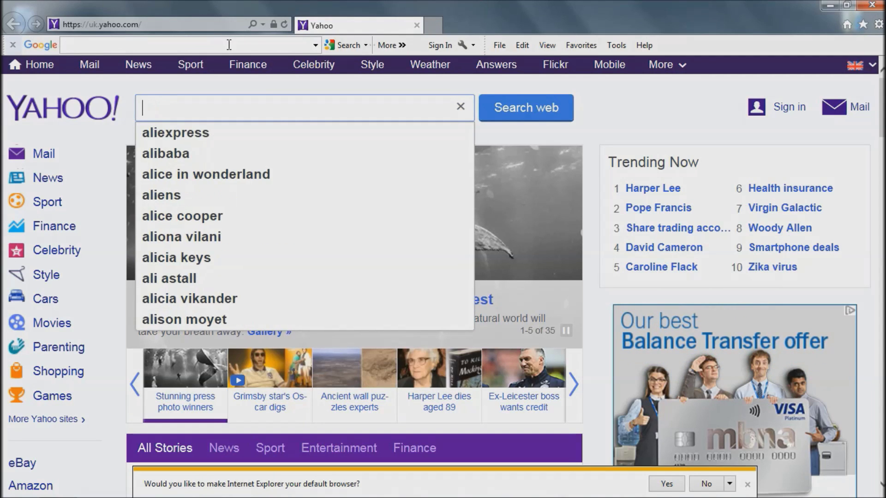
# - Search Google for "Align tw", open the Align home page from the results and dismiss the default browser prompt
pyautogui.click(229, 45)
pyautogui.write('A')
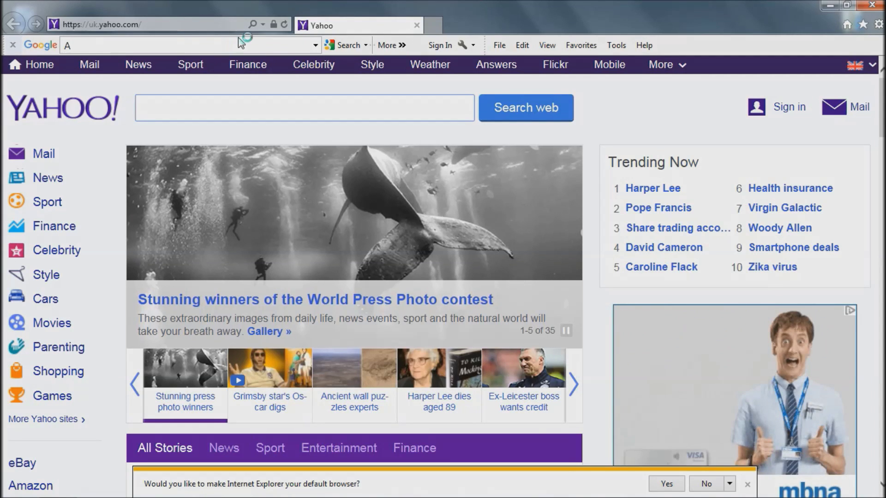
pyautogui.write('lign tw')
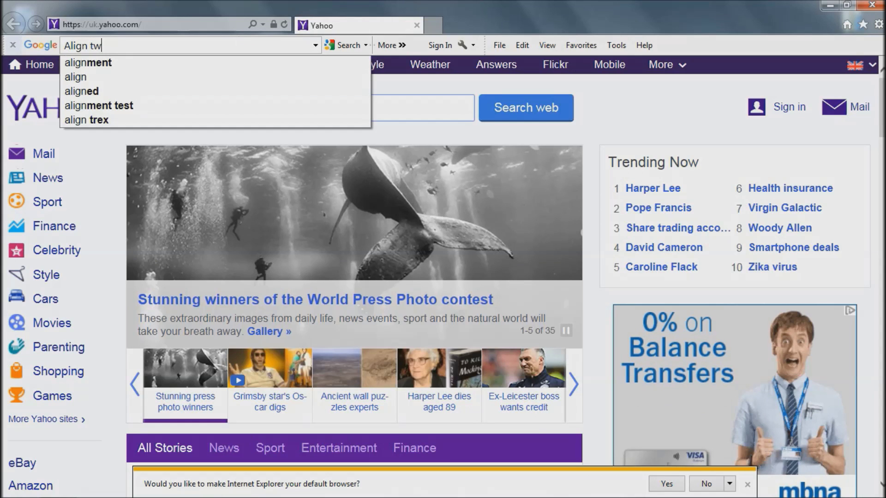
pyautogui.press('Return')
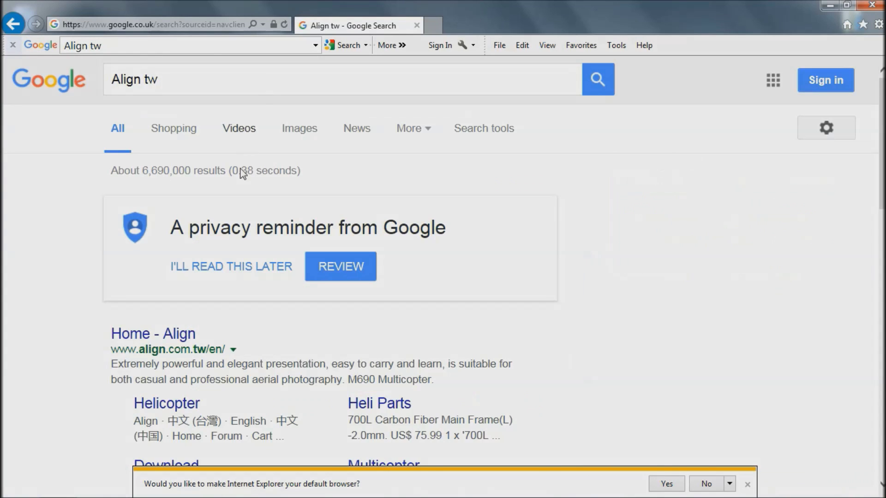
pyautogui.click(175, 335)
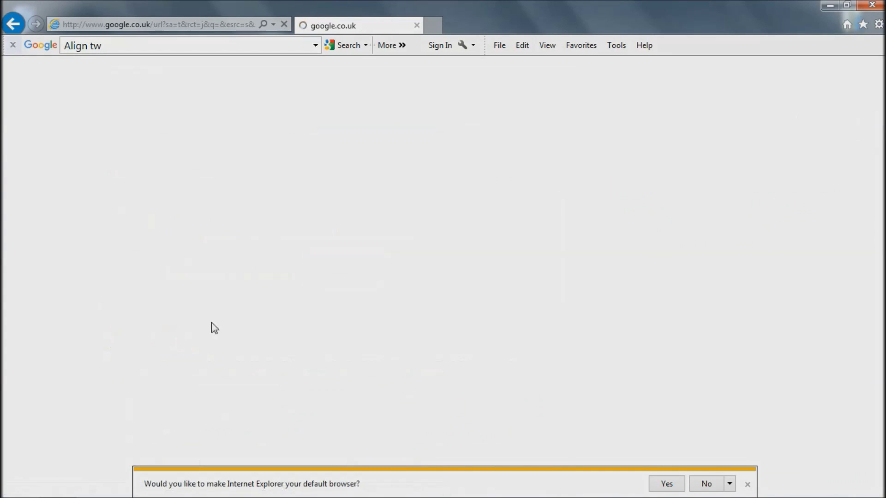
pyautogui.click(747, 484)
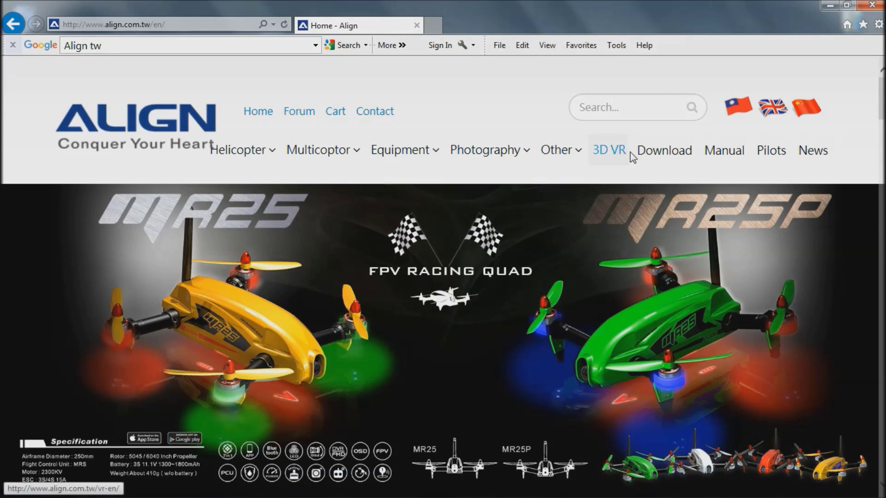
# - Open the MRS Flight Control page from the Racing Quad section of Align's downloads
pyautogui.click(656, 157)
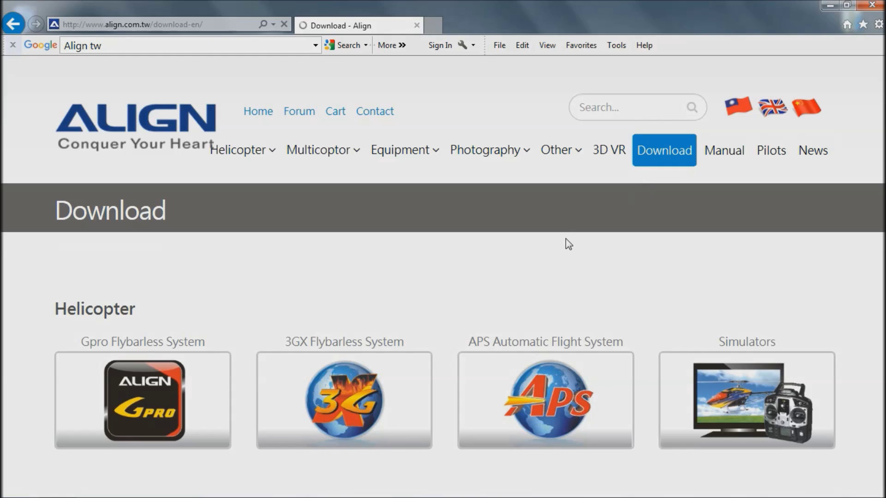
pyautogui.scroll(-3, 521, 219)
pyautogui.scroll(-9, 476, 208)
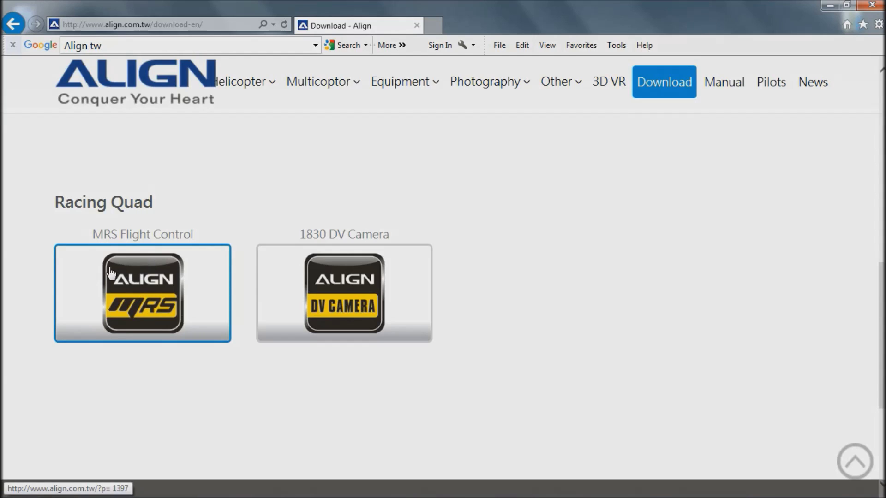
pyautogui.click(143, 295)
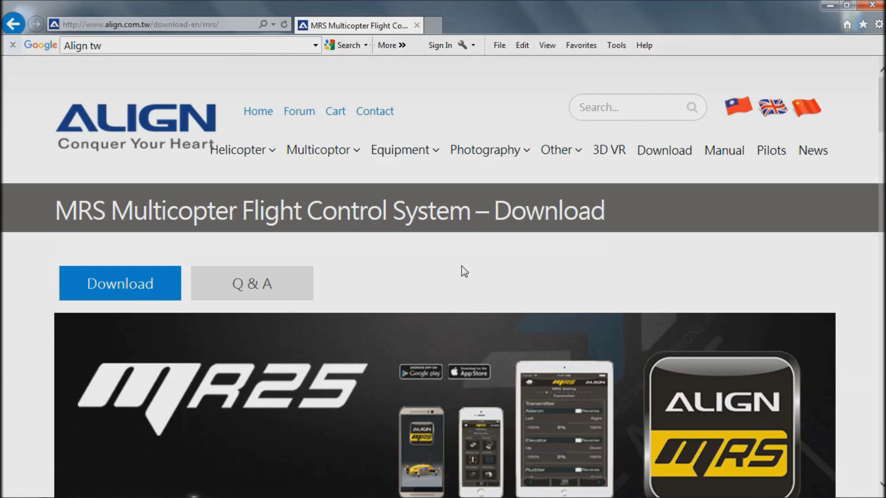
# - Download MRS Firmware V1.2.1 for Windows and save AlignMRSUpdate_Windows1.2 to the Desktop
pyautogui.scroll(-10, 462, 266)
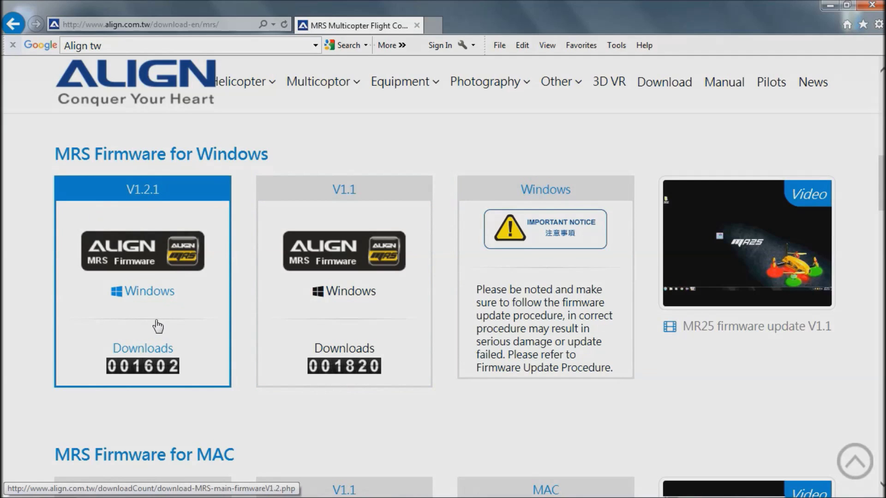
pyautogui.click(136, 278)
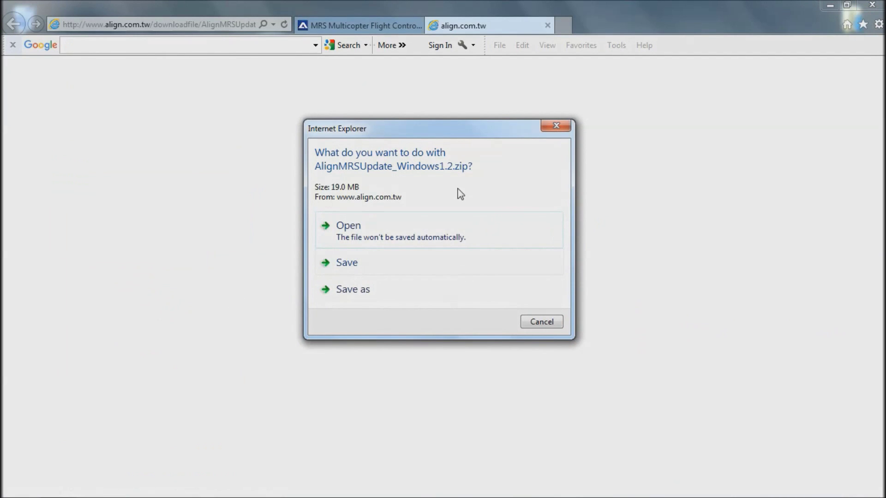
pyautogui.click(362, 289)
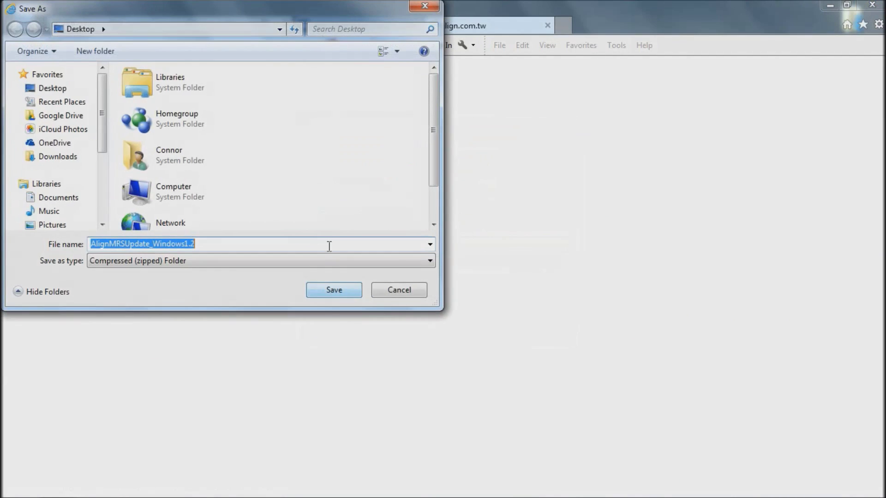
pyautogui.click(32, 88)
pyautogui.click(339, 289)
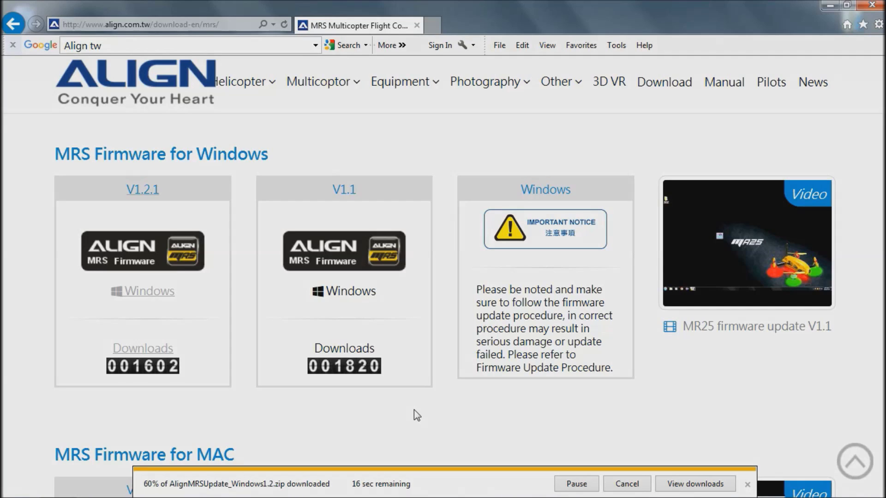
pyautogui.press('F12')
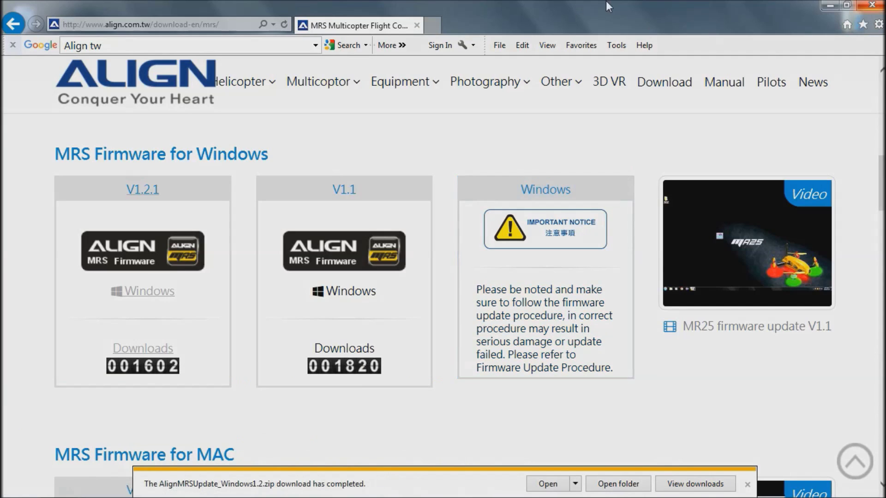
# - Minimize the browser and open the AlignMRSUpdate folder inside the downloaded zip on the desktop
pyautogui.click(831, 7)
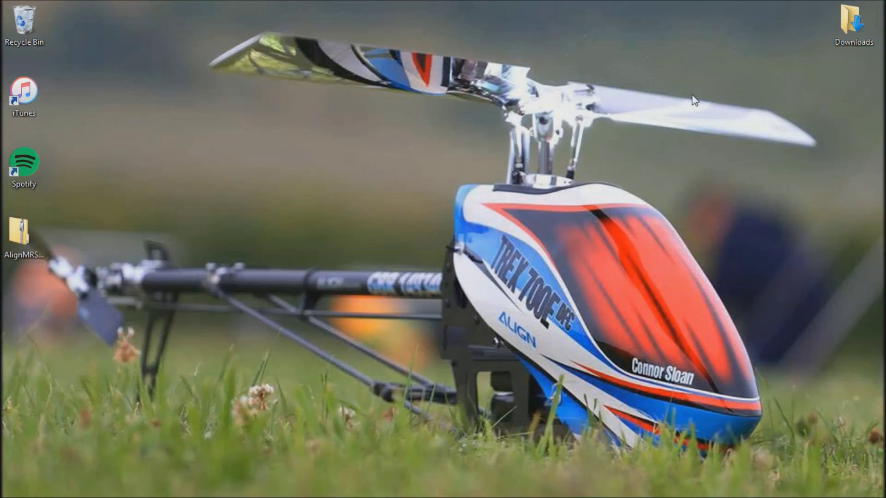
pyautogui.doubleClick(36, 233)
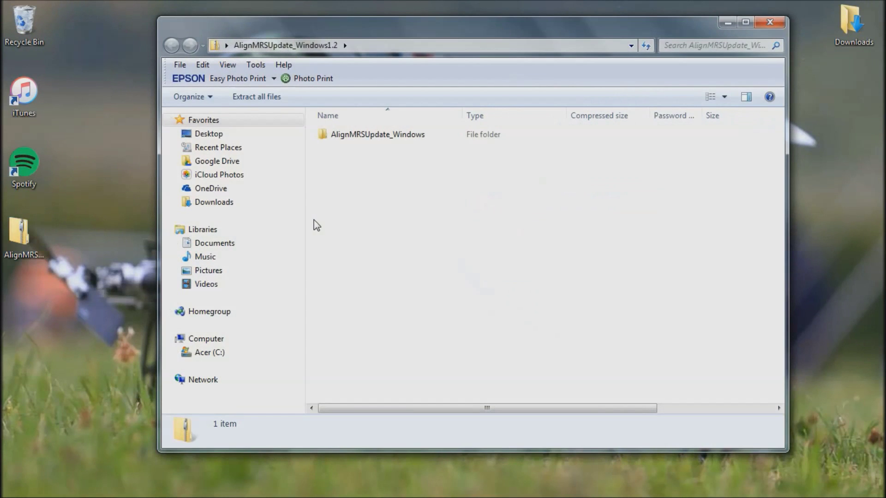
pyautogui.doubleClick(340, 137)
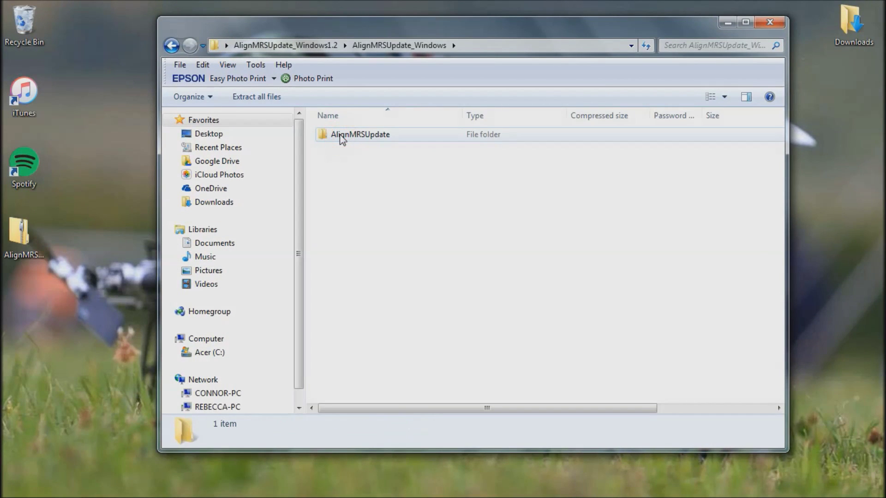
pyautogui.doubleClick(351, 138)
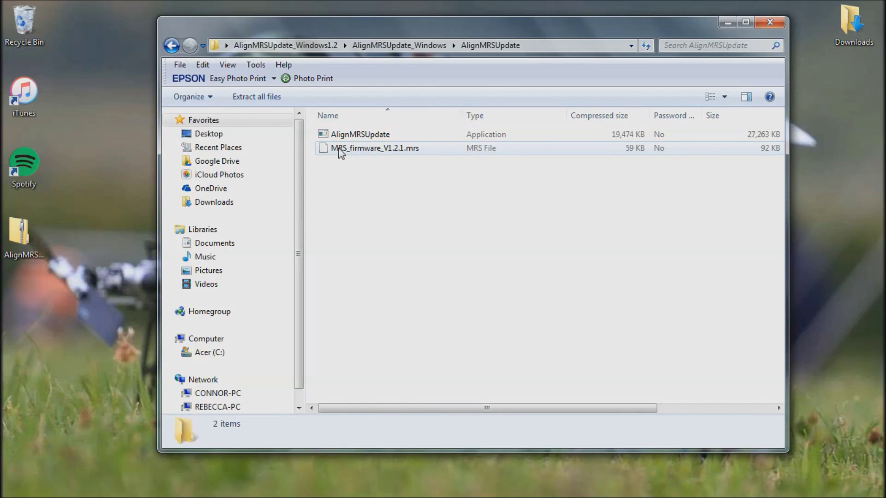
# - Extract all files of the zip to the AlignMRSUpdate_Windows1.2 folder on the Desktop and close the folder windows
pyautogui.doubleClick(382, 137)
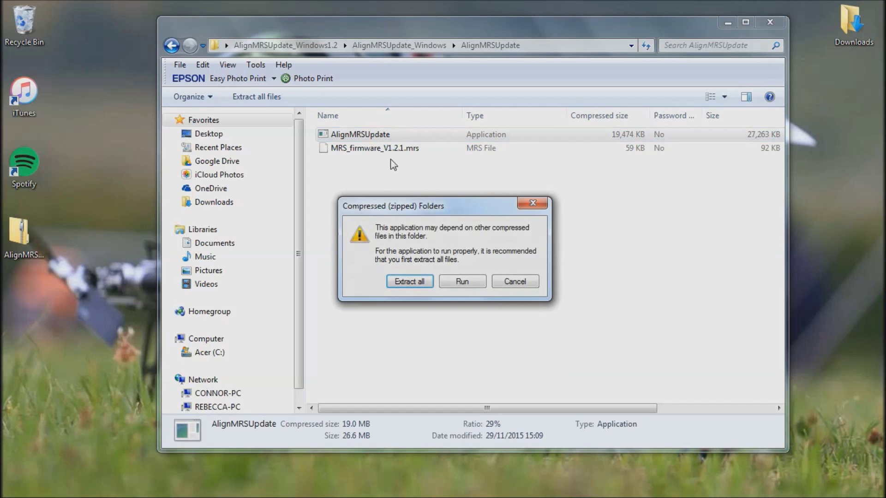
pyautogui.click(410, 282)
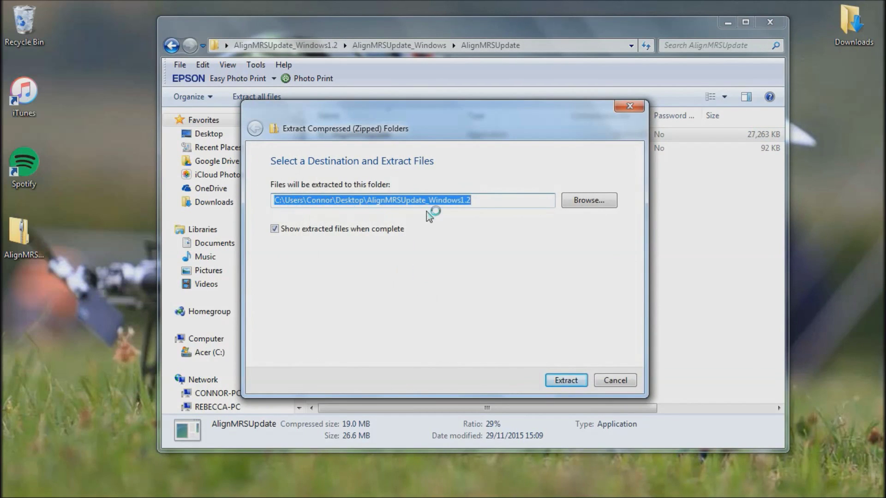
pyautogui.click(561, 381)
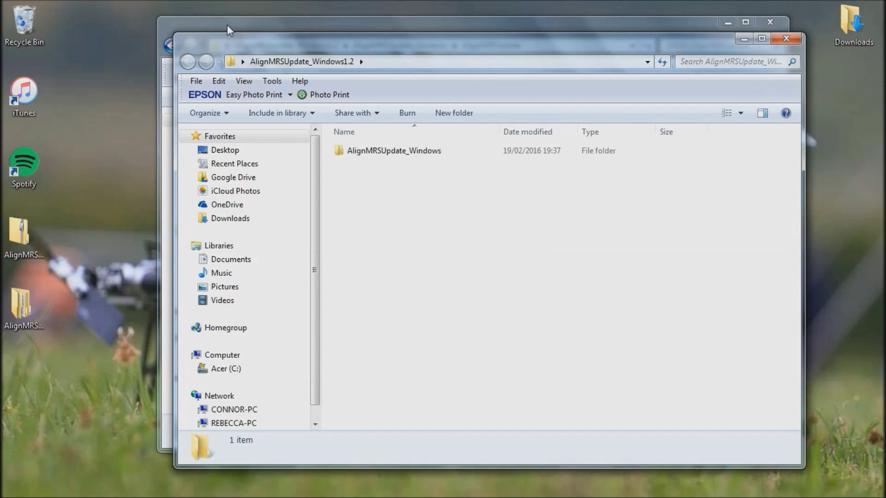
pyautogui.click(758, 30)
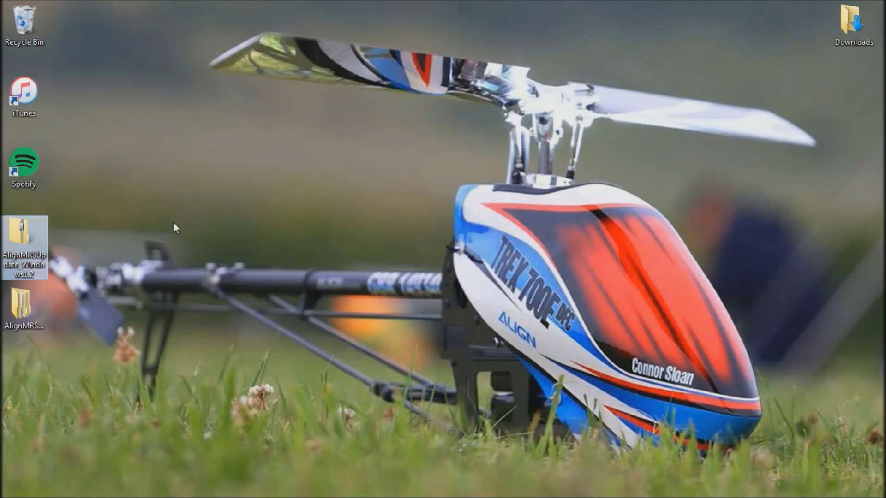
# - Run the AlignMRSUpdate application from the AlignMRSUpdate subfolder of the extracted desktop folder
pyautogui.click(18, 311)
pyautogui.doubleClick(18, 310)
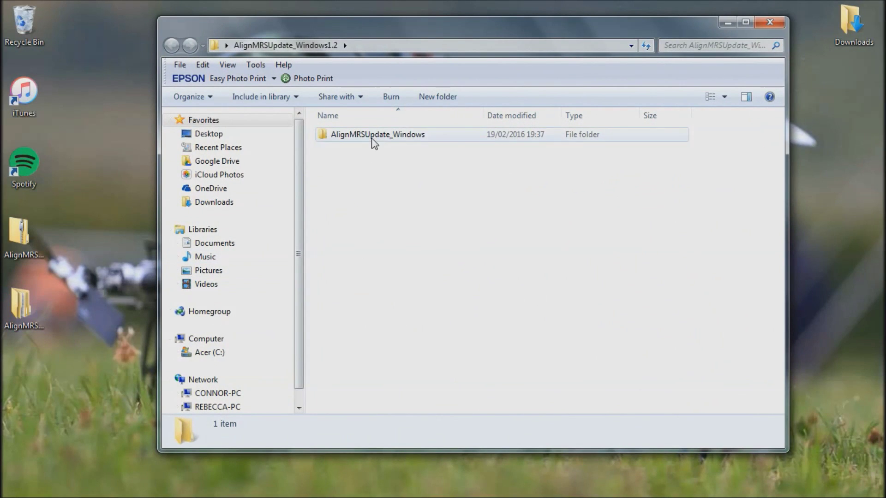
pyautogui.doubleClick(372, 136)
pyautogui.doubleClick(381, 134)
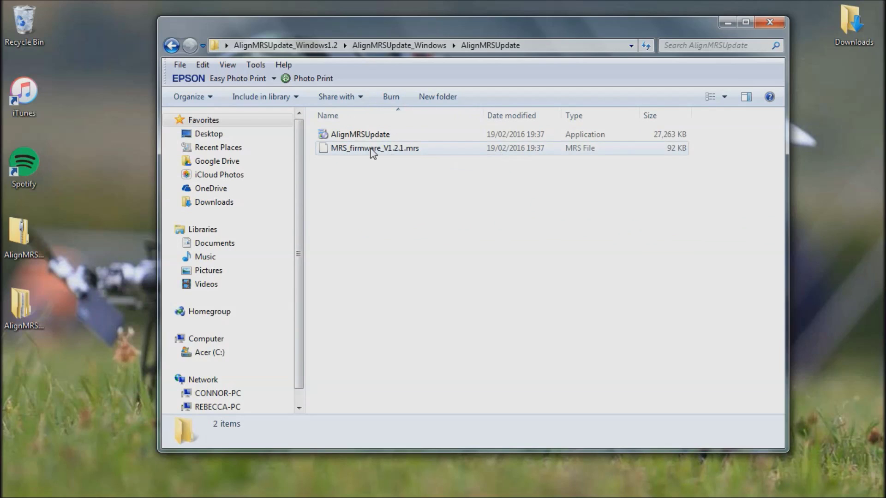
pyautogui.doubleClick(356, 135)
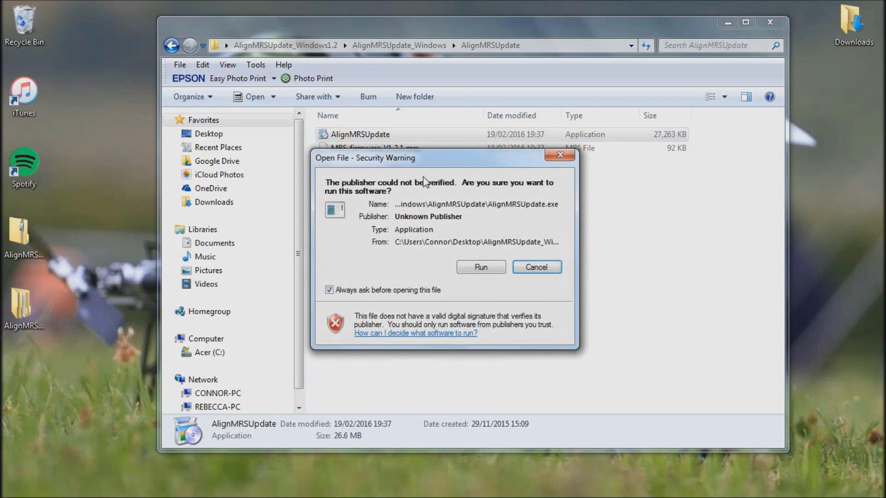
pyautogui.click(476, 272)
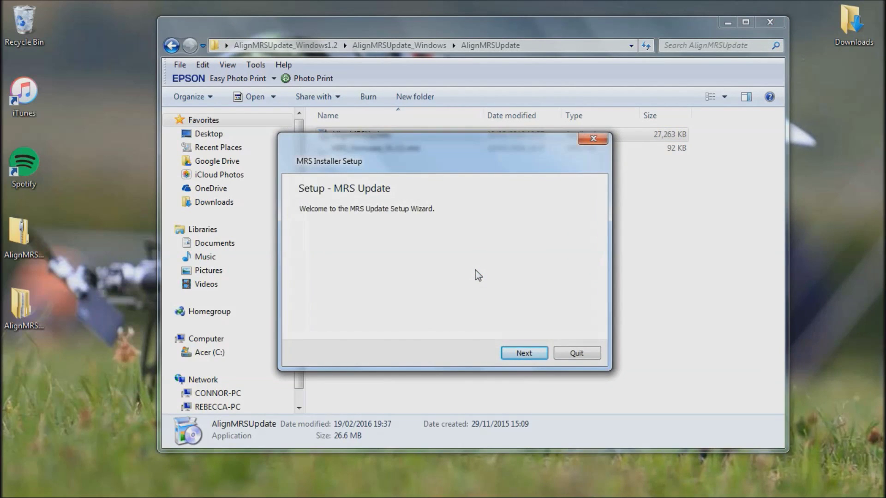
# - Install MRS Update into C:\Program Files (x86)\Align\MRSUpdate, accepting the license and the MRS Update Start Menu folder, and close the source folder
pyautogui.click(515, 358)
pyautogui.click(512, 354)
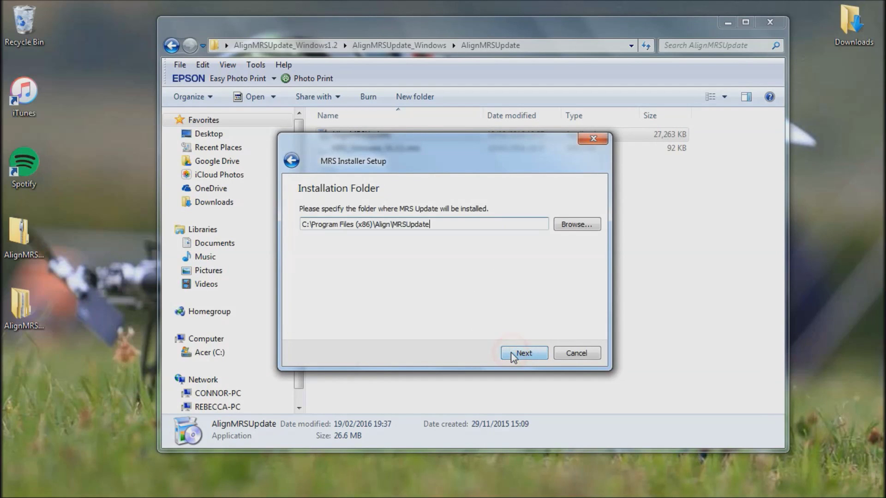
pyautogui.click(512, 355)
pyautogui.click(513, 355)
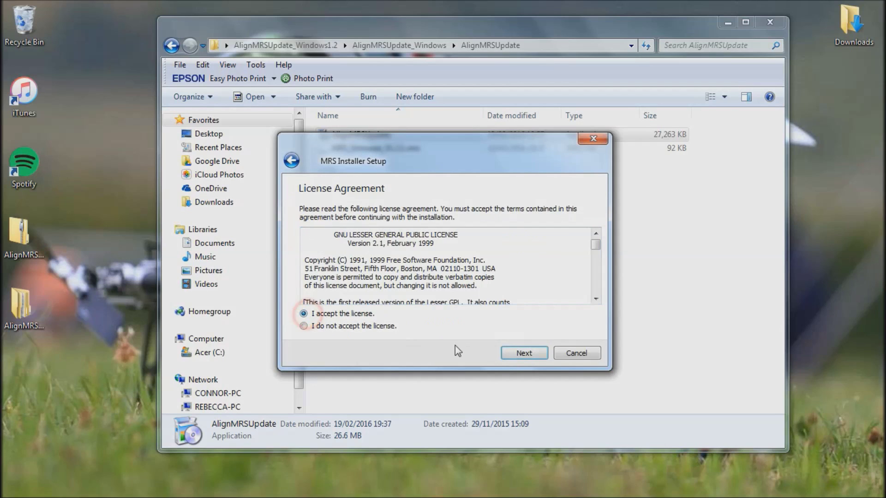
pyautogui.click(526, 355)
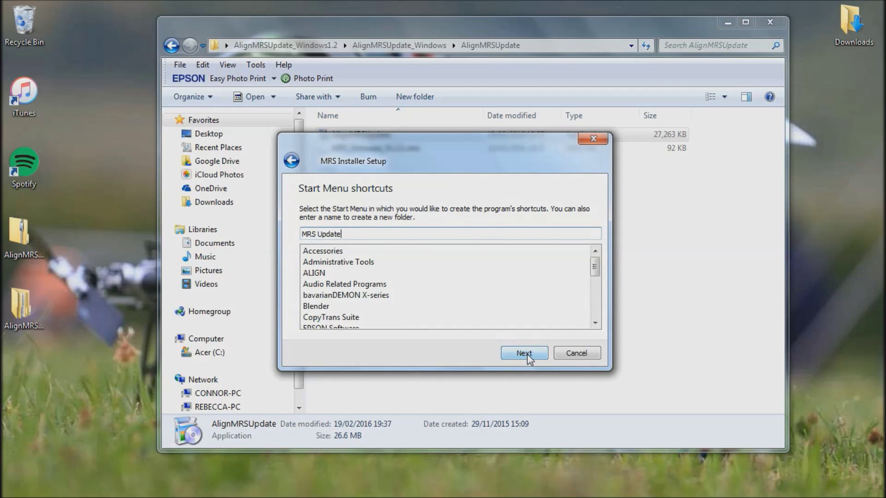
pyautogui.click(525, 353)
pyautogui.click(524, 353)
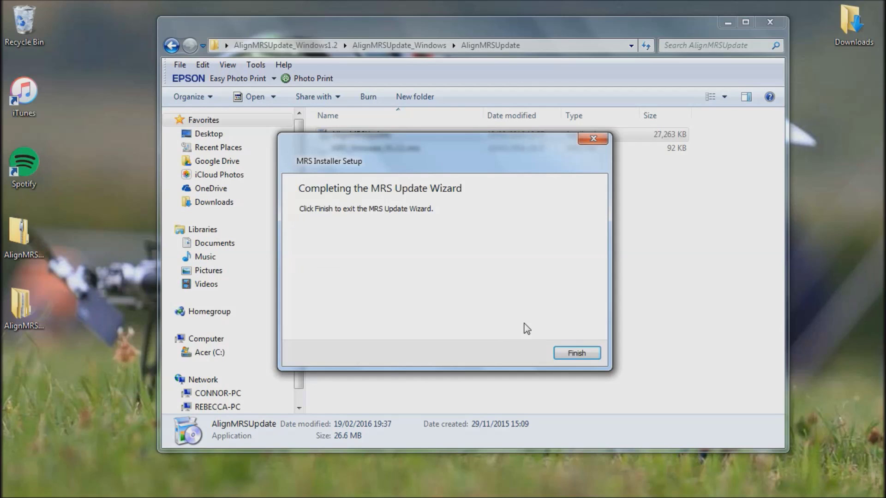
pyautogui.click(581, 354)
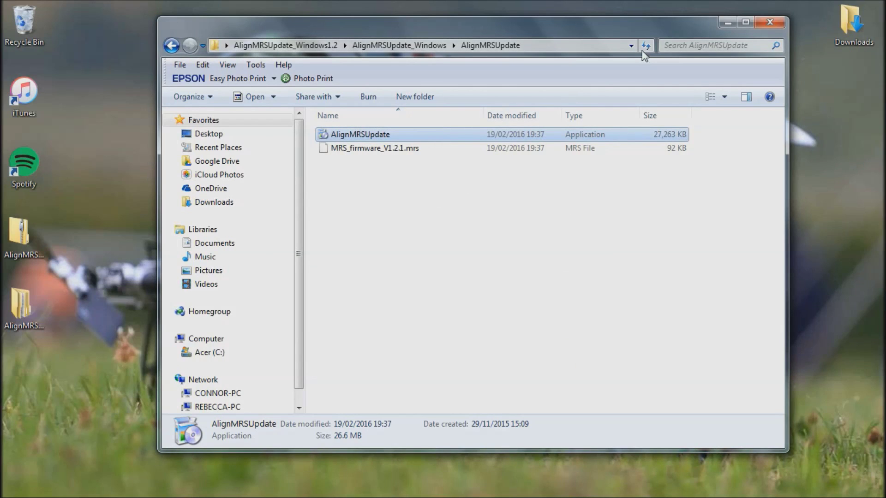
pyautogui.click(768, 22)
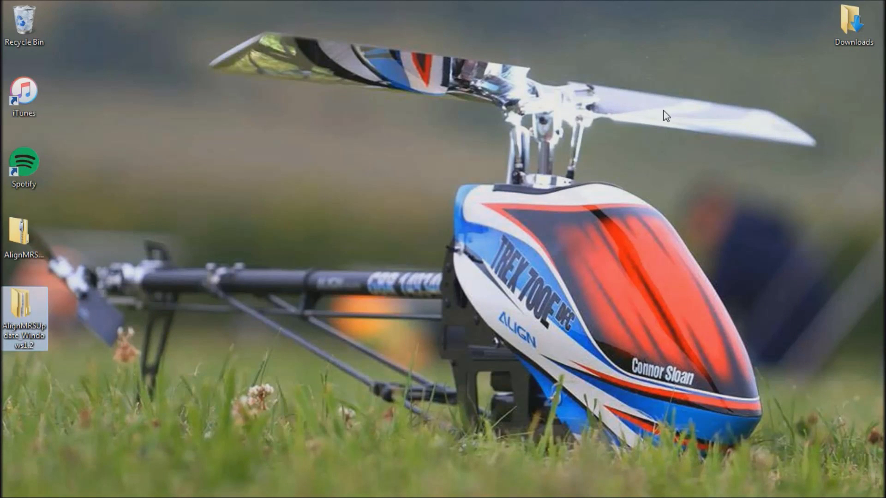
# - Open the MRSUpdate installation folder under C:\Program Files (x86)\ALIGN
pyautogui.click(17, 486)
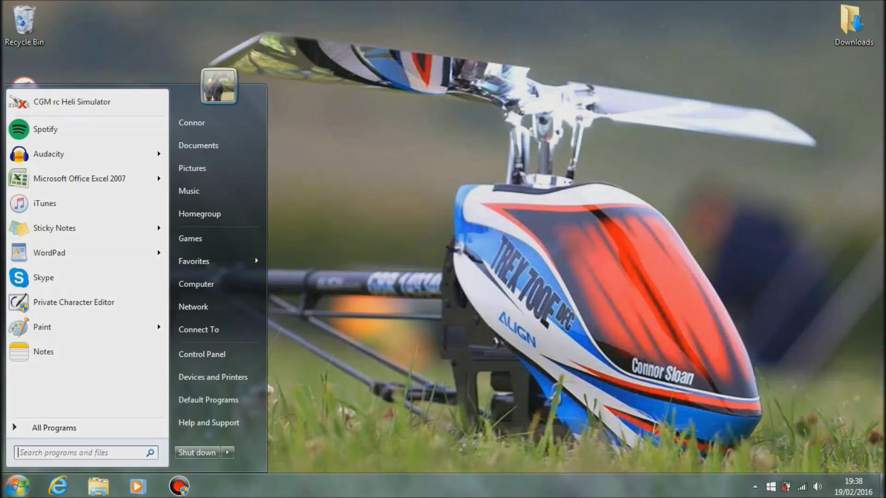
pyautogui.click(223, 284)
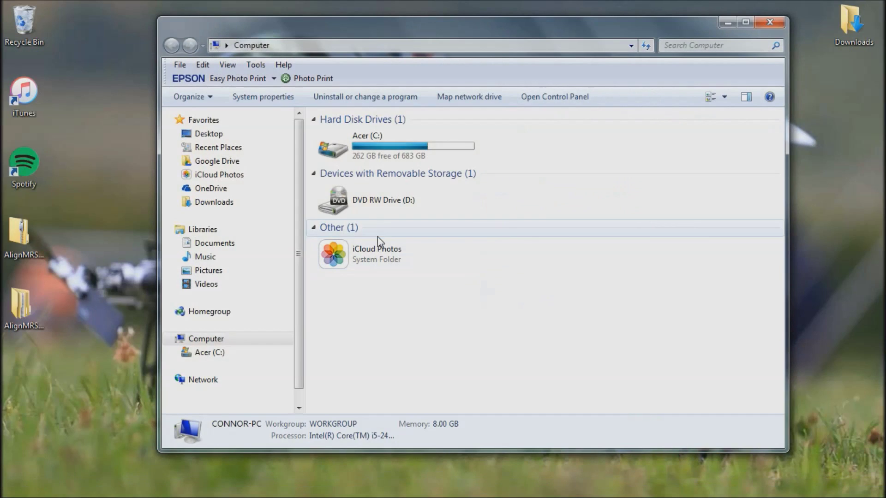
pyautogui.doubleClick(363, 142)
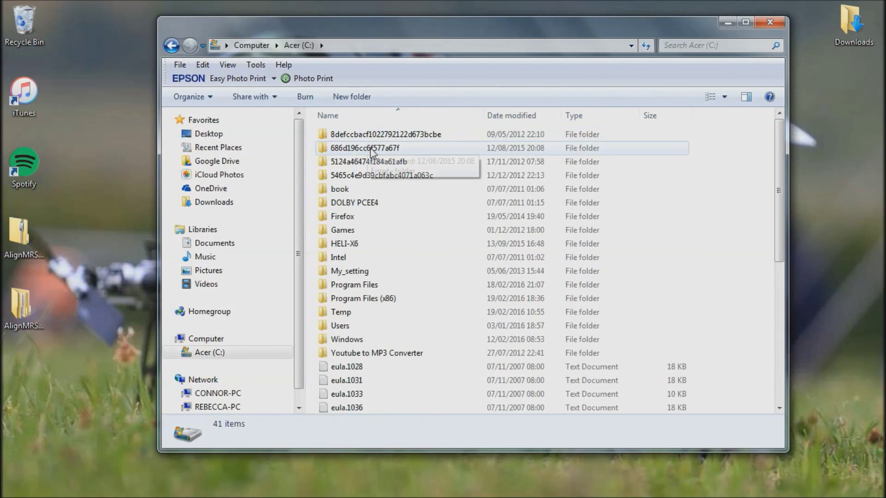
pyautogui.doubleClick(364, 299)
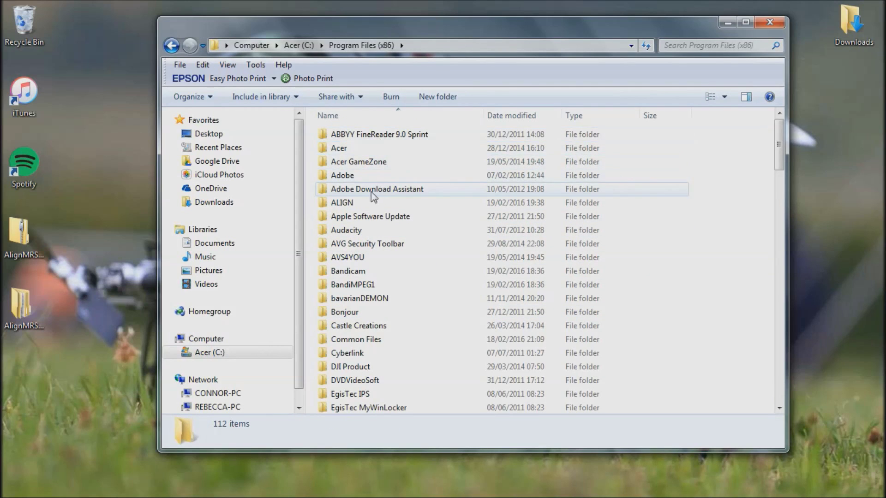
pyautogui.doubleClick(367, 204)
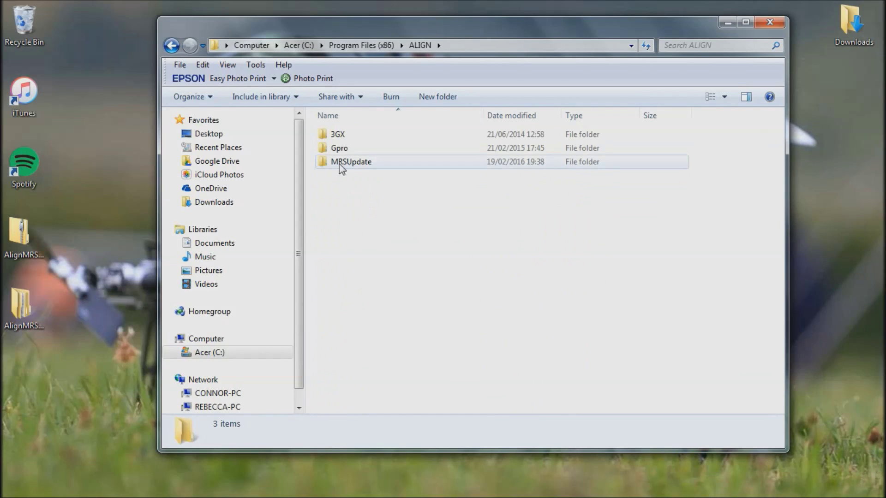
pyautogui.doubleClick(352, 162)
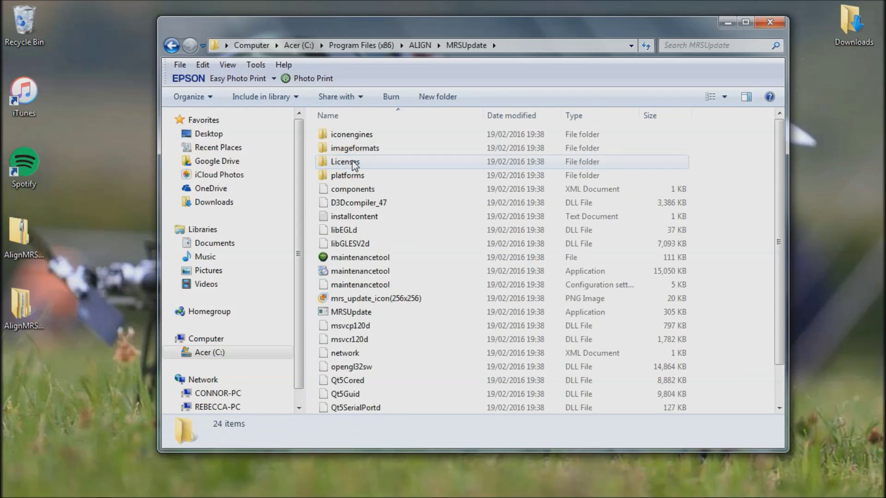
# - Launch the MRSUpdate application from its installation folder
pyautogui.scroll(-1, 380, 168)
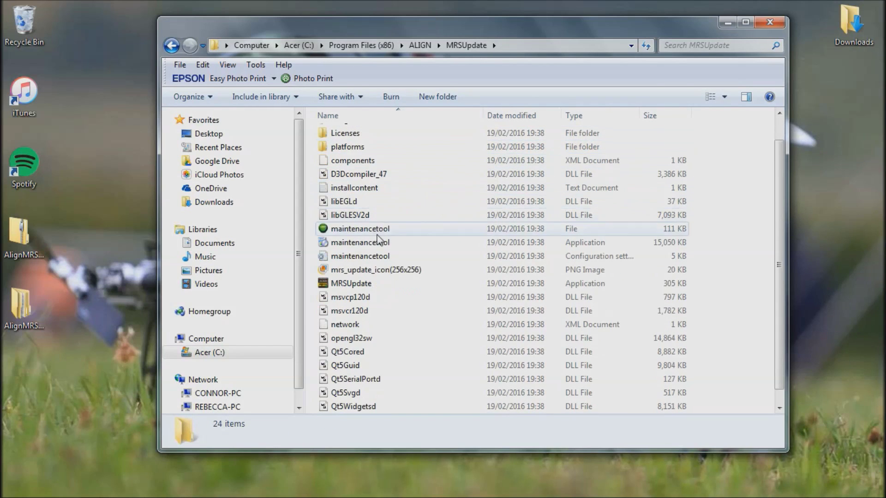
pyautogui.click(332, 284)
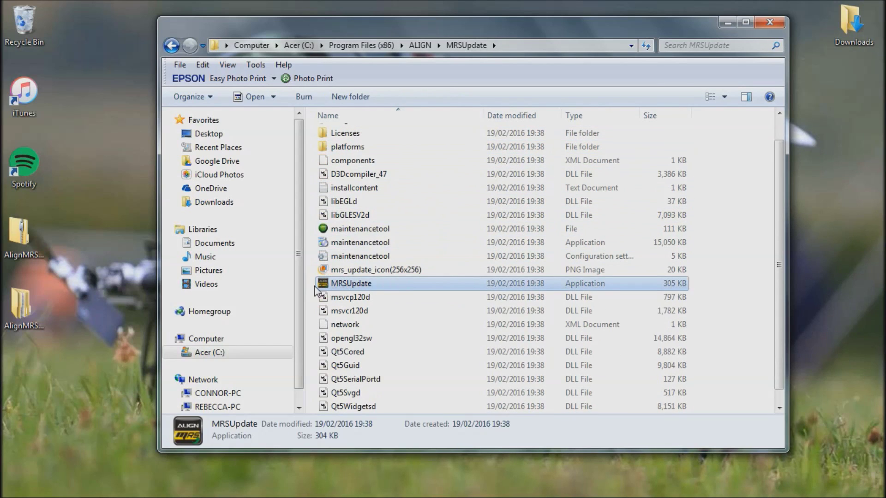
pyautogui.doubleClick(352, 284)
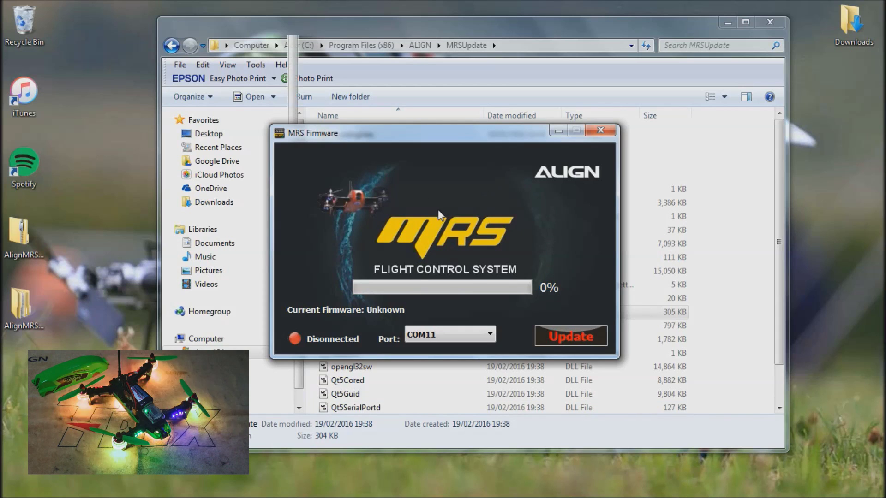
# - Start a firmware update and browse to the AlignMRSUpdate subfolder within AlignMRSUpdate_Windows1.2 on the Desktop
pyautogui.click(582, 337)
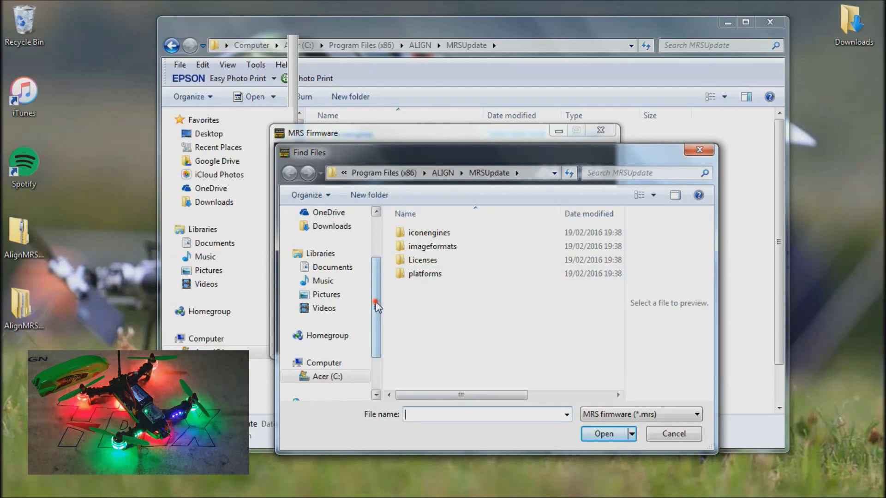
pyautogui.moveTo(375, 305); pyautogui.dragTo(378, 264)
pyautogui.click(328, 232)
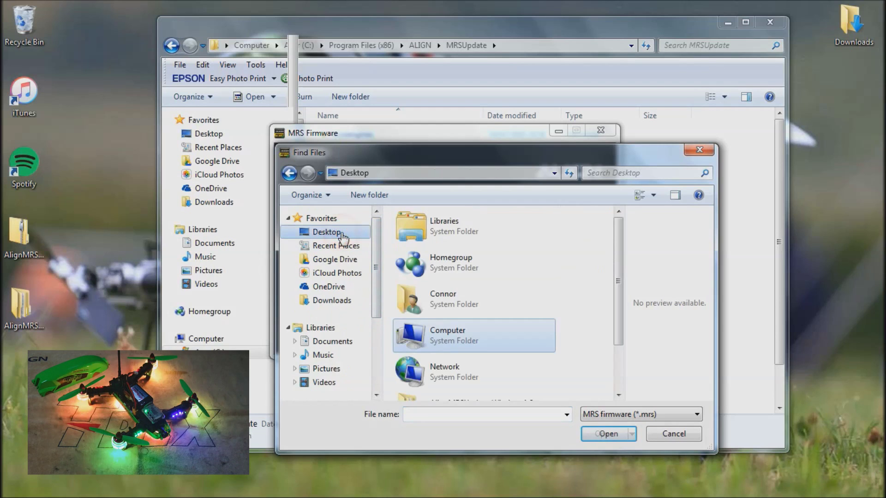
pyautogui.moveTo(623, 286); pyautogui.dragTo(619, 325)
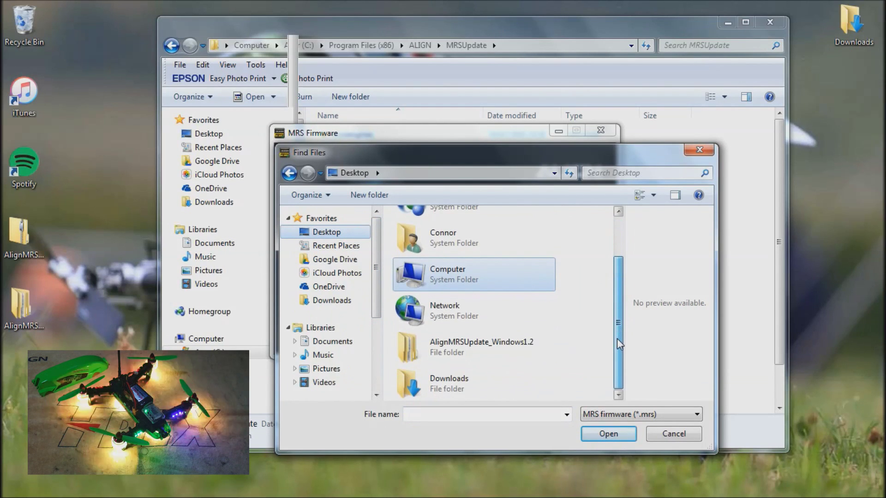
pyautogui.click(498, 347)
pyautogui.doubleClick(498, 347)
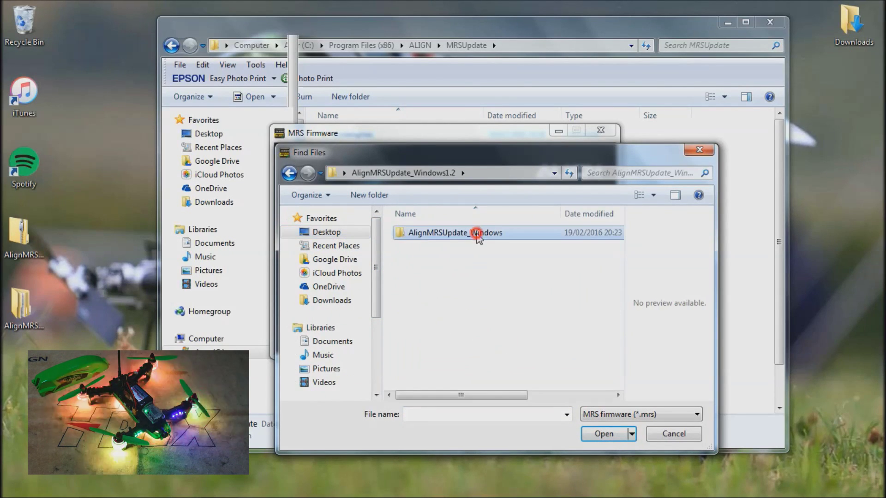
pyautogui.doubleClick(479, 233)
pyautogui.doubleClick(478, 233)
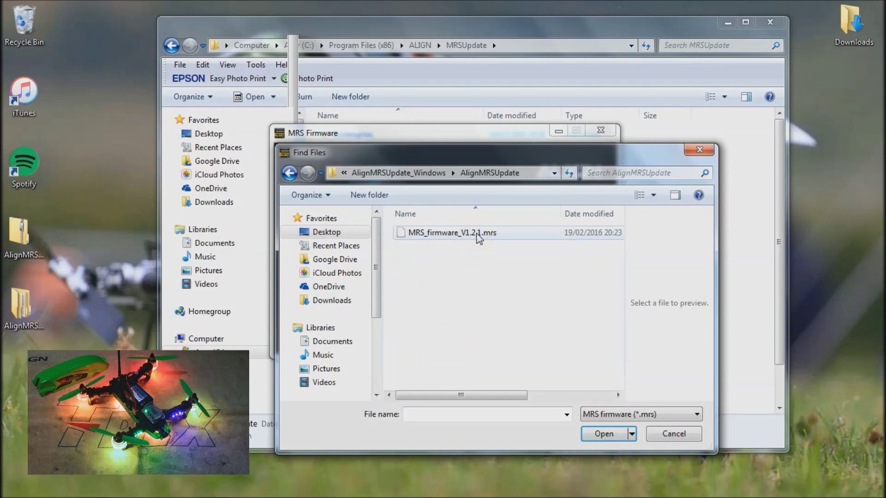
# - Load MRS_firmware_V1.2.1.mrs onto the flight controller and close the completion message
pyautogui.click(476, 233)
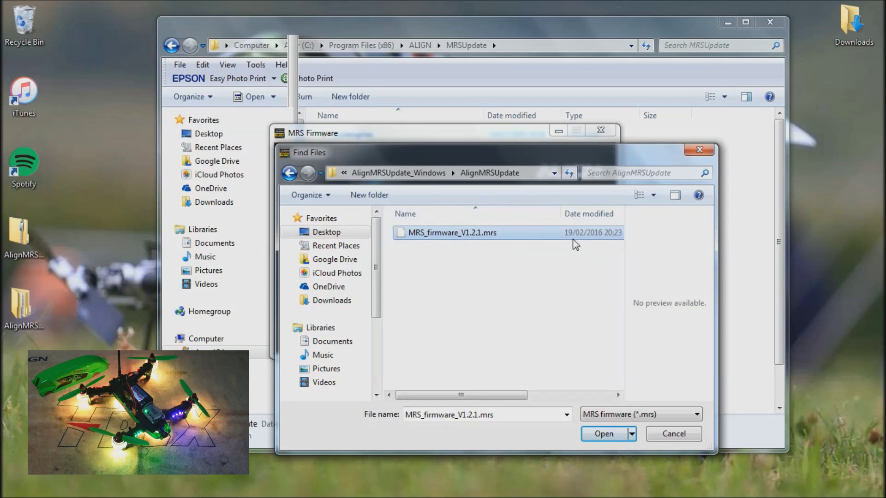
pyautogui.doubleClick(490, 233)
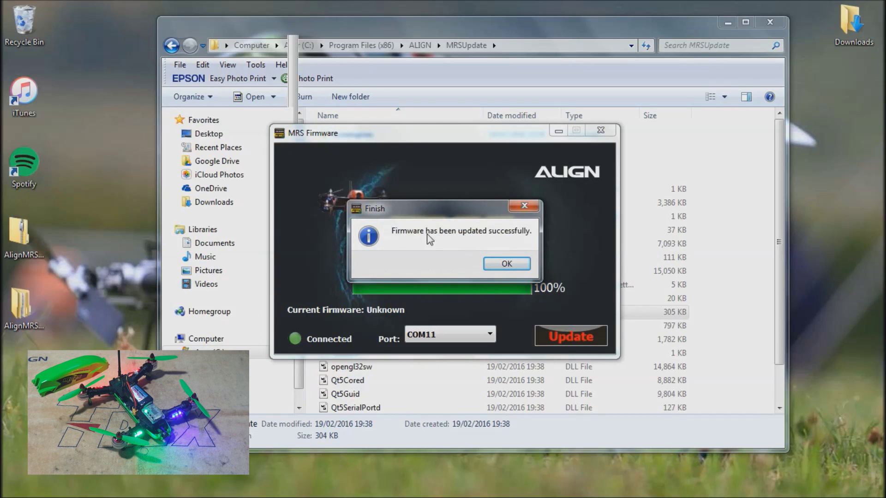
pyautogui.click(506, 264)
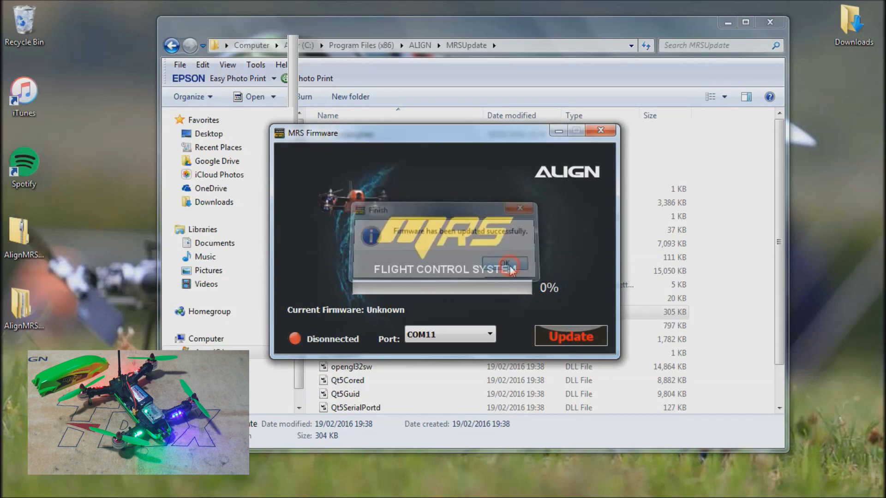